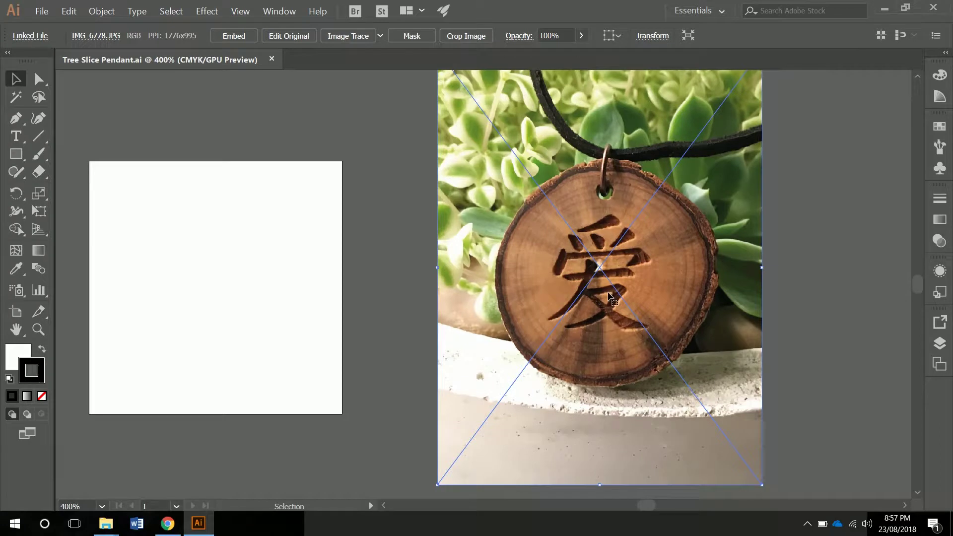
# Step: Deselect the linked IMG_6778.JPG pendant photo beside the square artboard
pyautogui.click(837, 296)
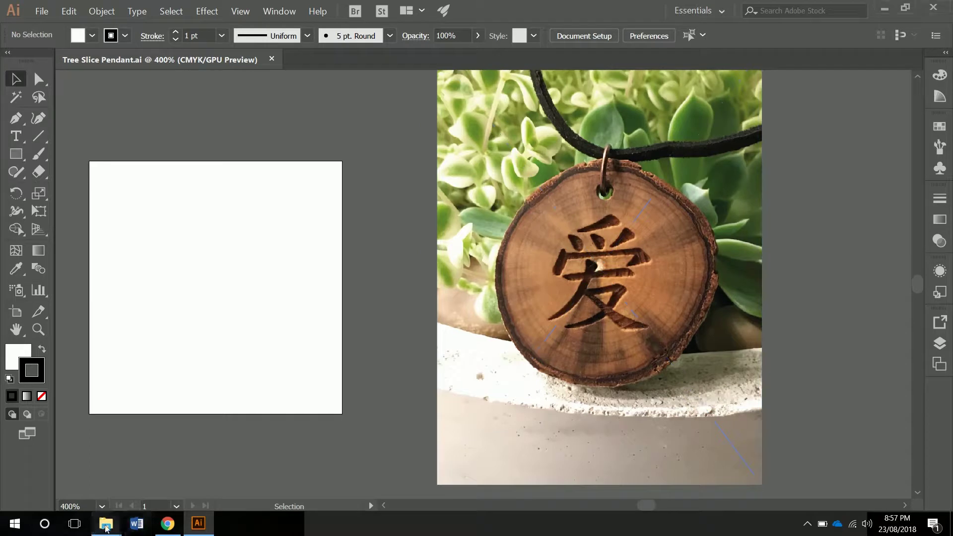
pyautogui.moveTo(110, 517)
pyautogui.click(20, 479)
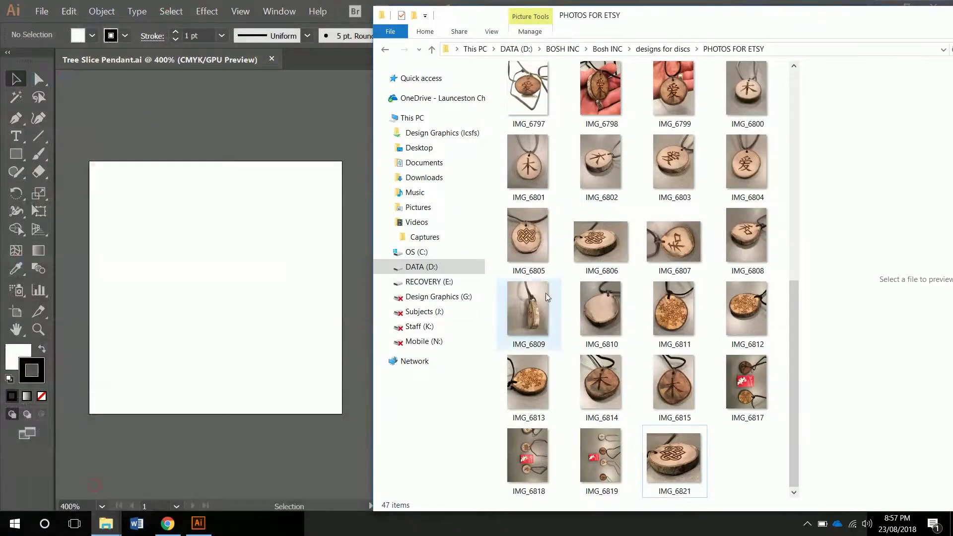
pyautogui.scroll(10, 657, 257)
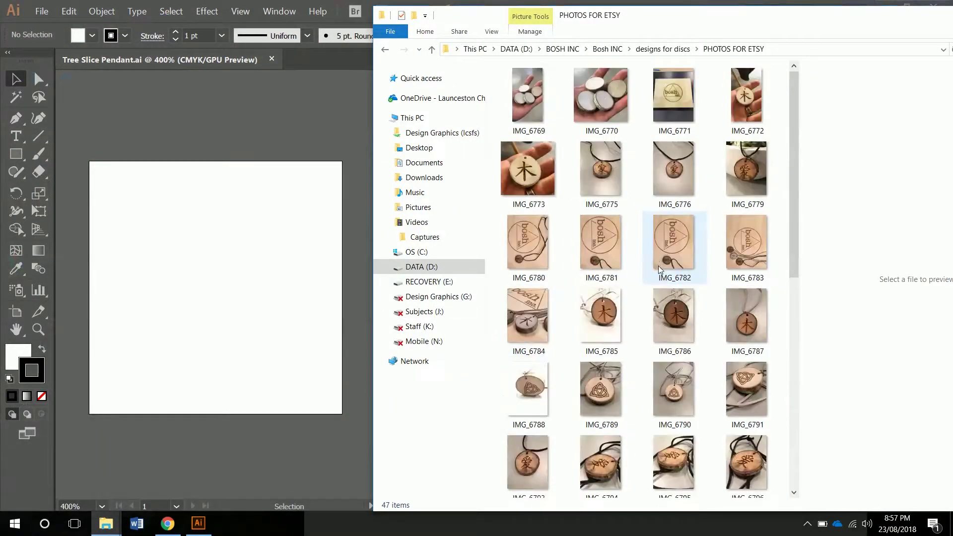
pyautogui.click(598, 112)
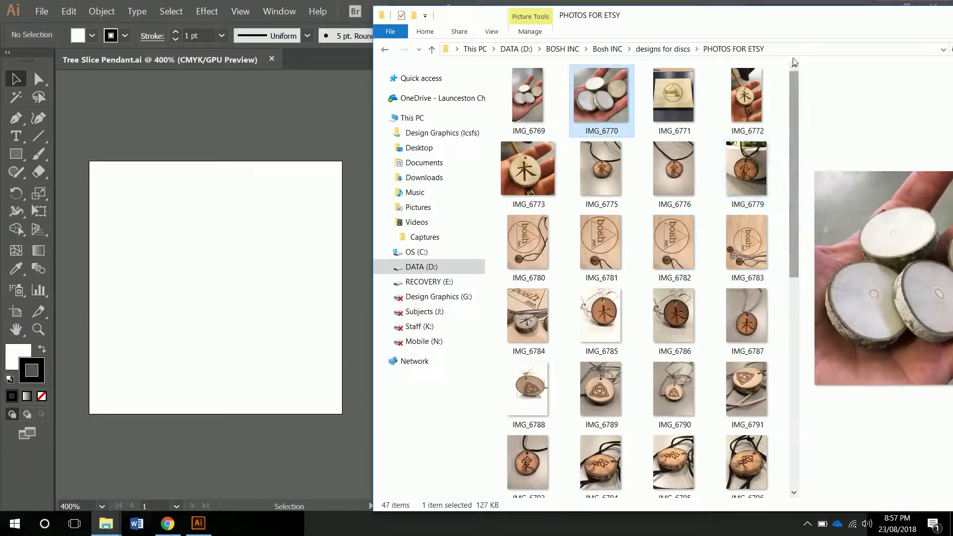
pyautogui.doubleClick(806, 29)
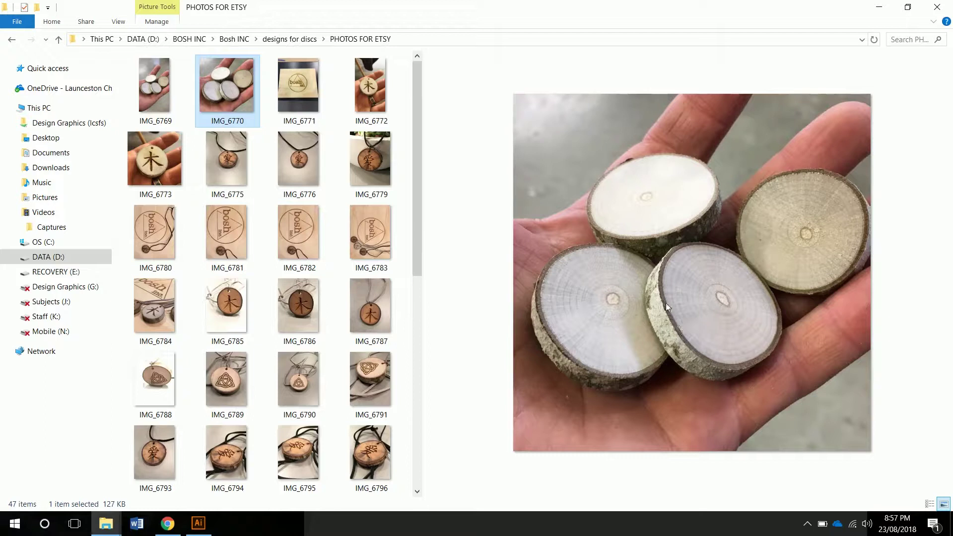
pyautogui.click(161, 160)
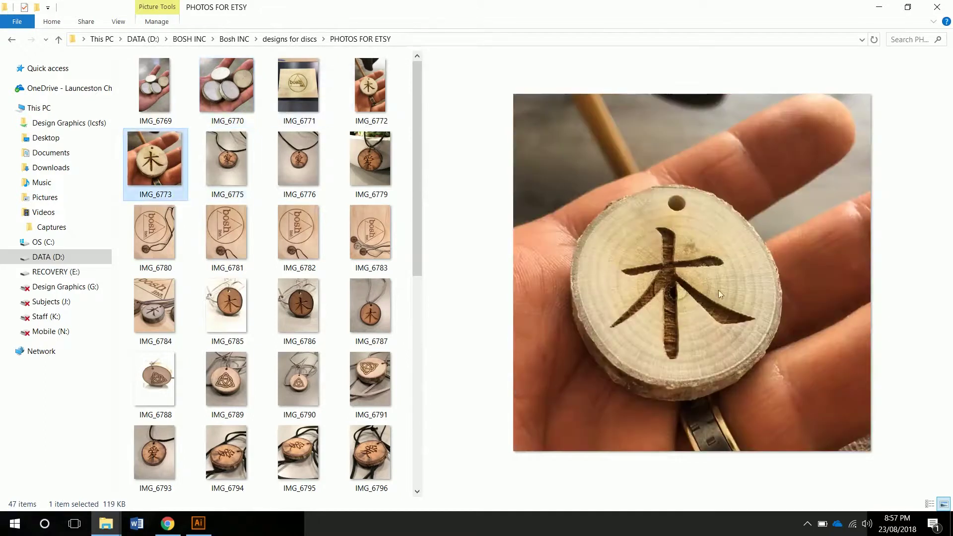
pyautogui.click(375, 320)
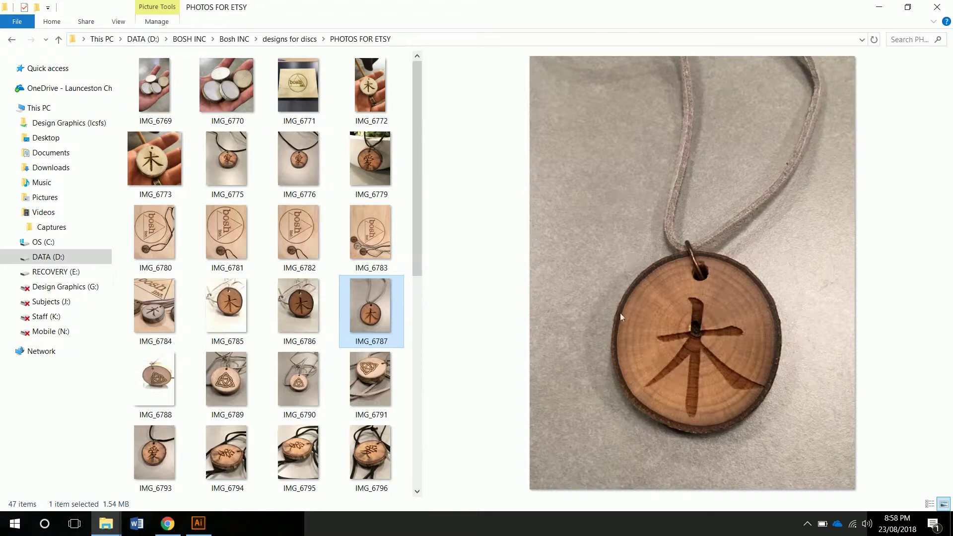
pyautogui.click(879, 13)
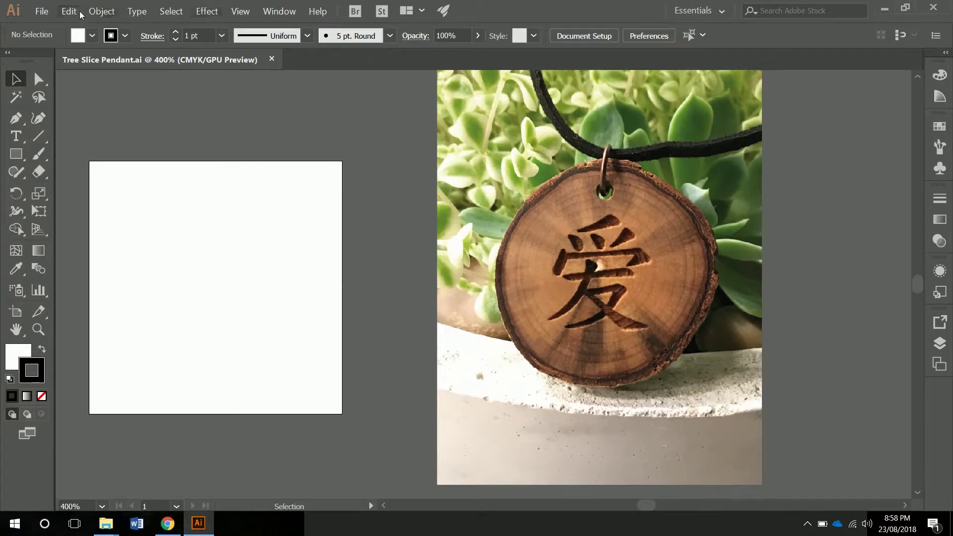
# Step: Place the second 愛 'love' kanji image from the Tree Slice Pendants folder
pyautogui.click(49, 10)
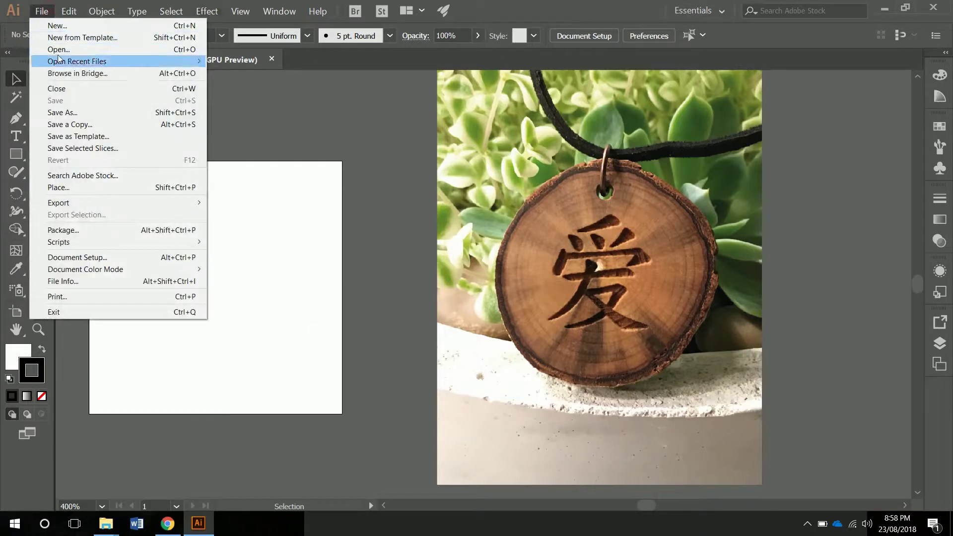
pyautogui.click(68, 187)
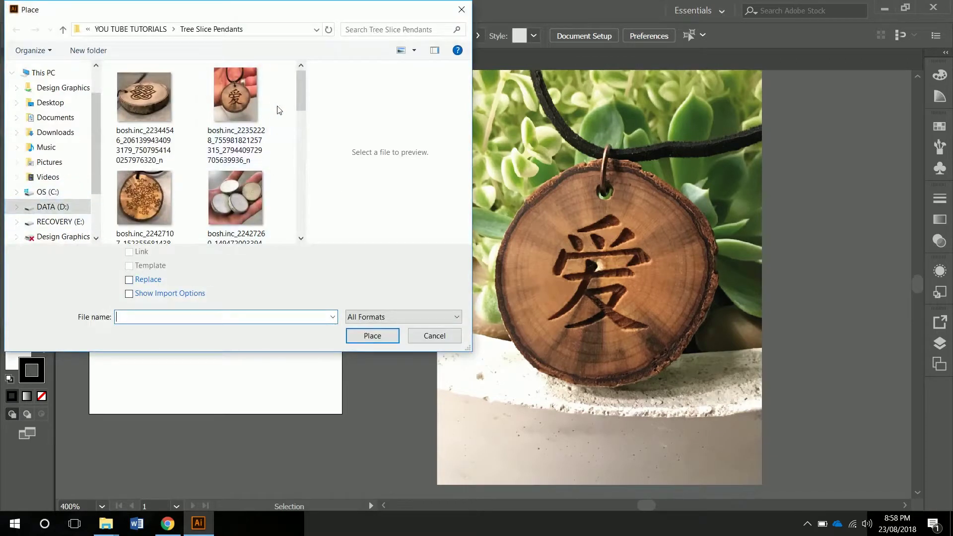
pyautogui.scroll(-2, 300, 102)
pyautogui.moveTo(300, 103); pyautogui.dragTo(293, 195)
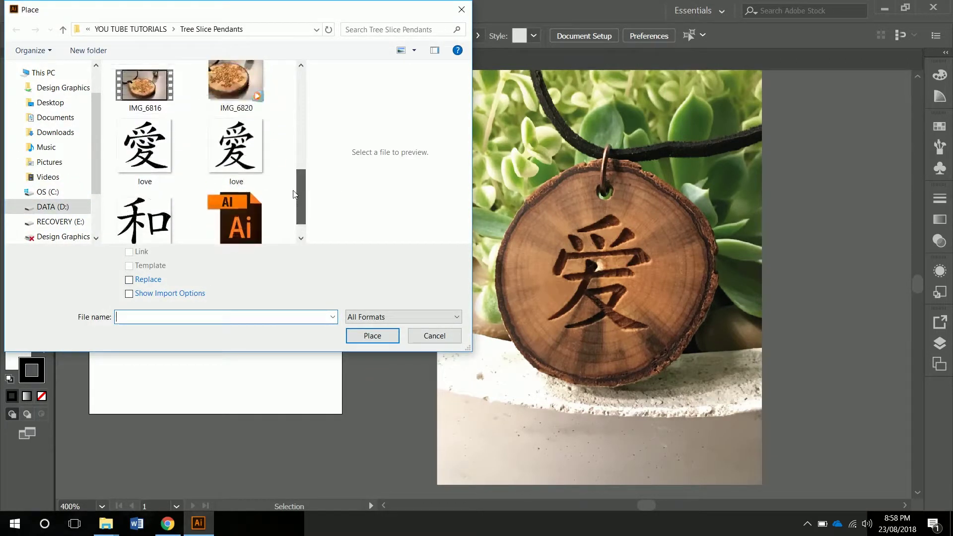
pyautogui.click(234, 151)
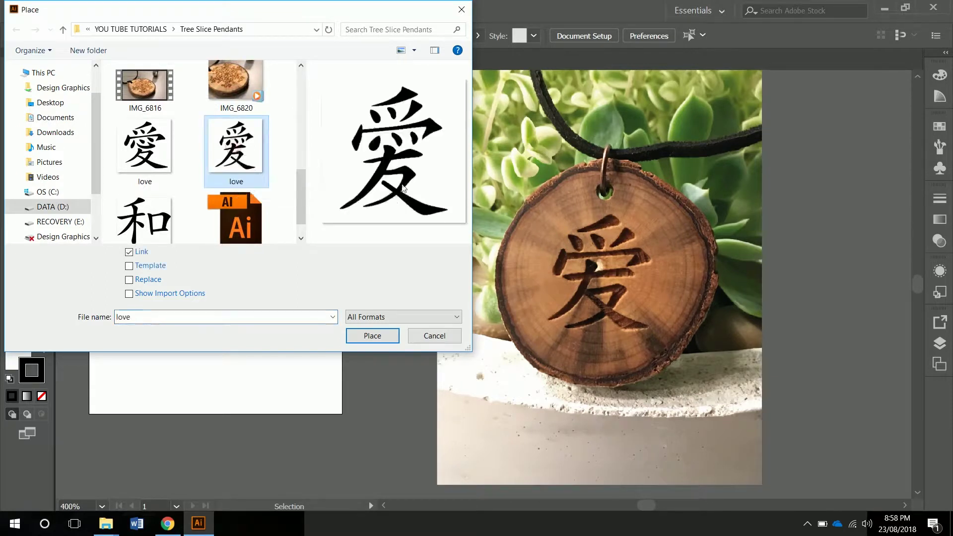
pyautogui.click(372, 334)
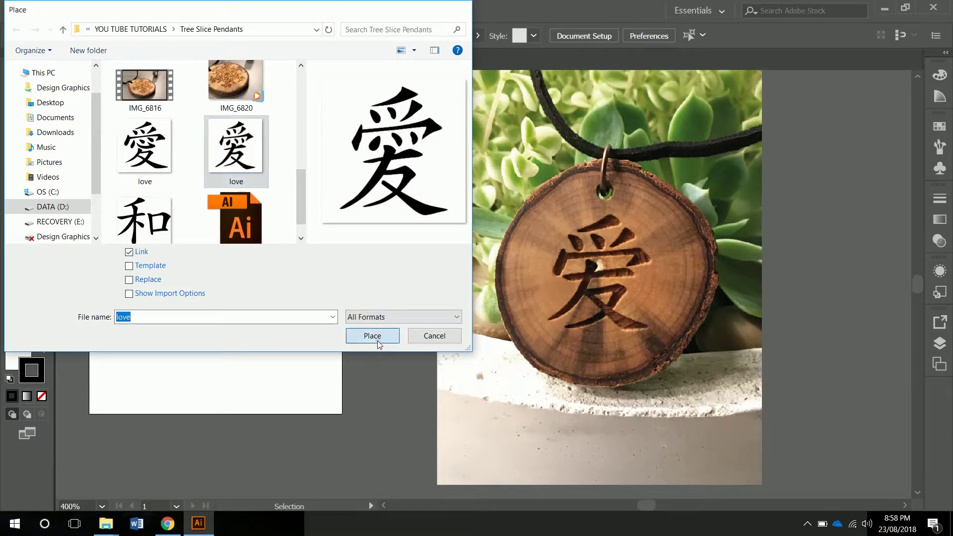
pyautogui.click(169, 238)
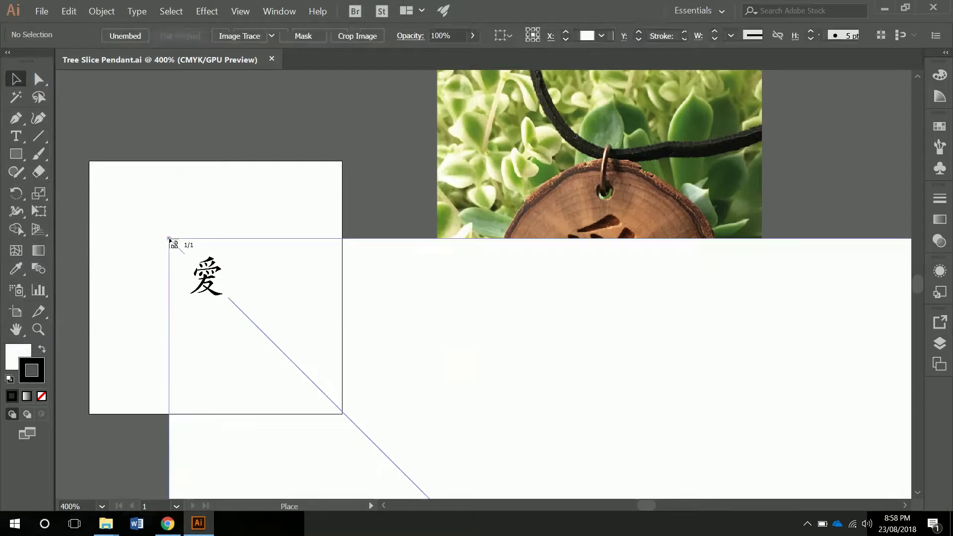
pyautogui.scroll(-7, 338, 310)
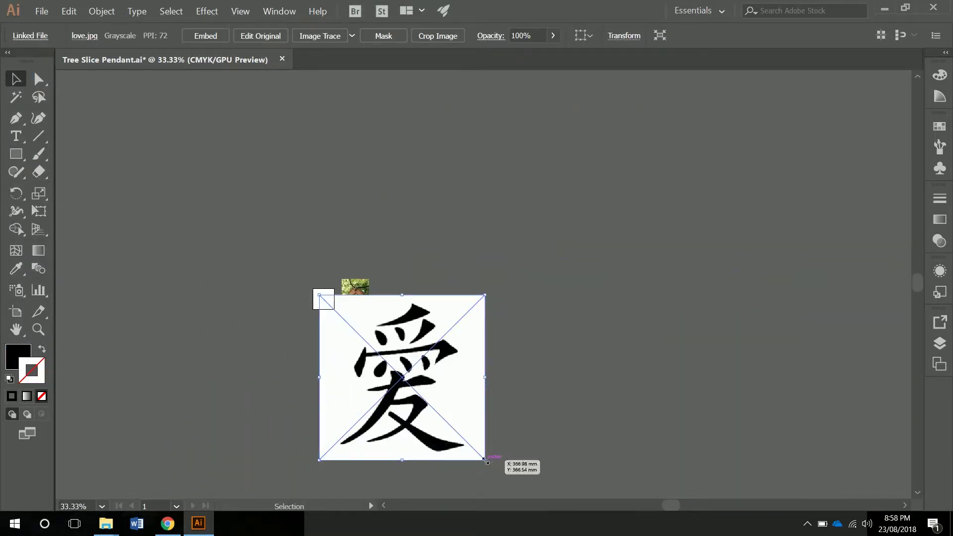
pyautogui.moveTo(485, 459); pyautogui.dragTo(351, 326)
pyautogui.moveTo(343, 320); pyautogui.dragTo(331, 311)
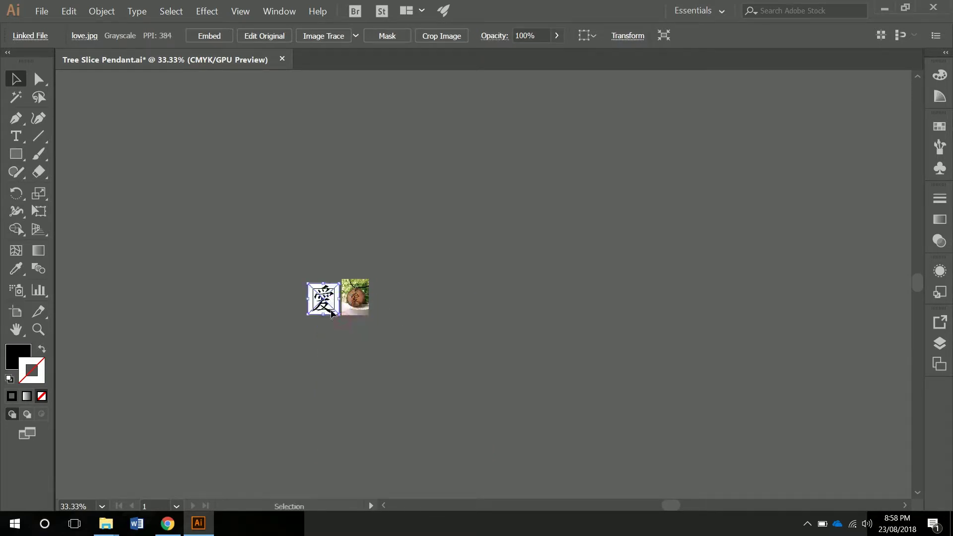
pyautogui.scroll(5, 322, 293)
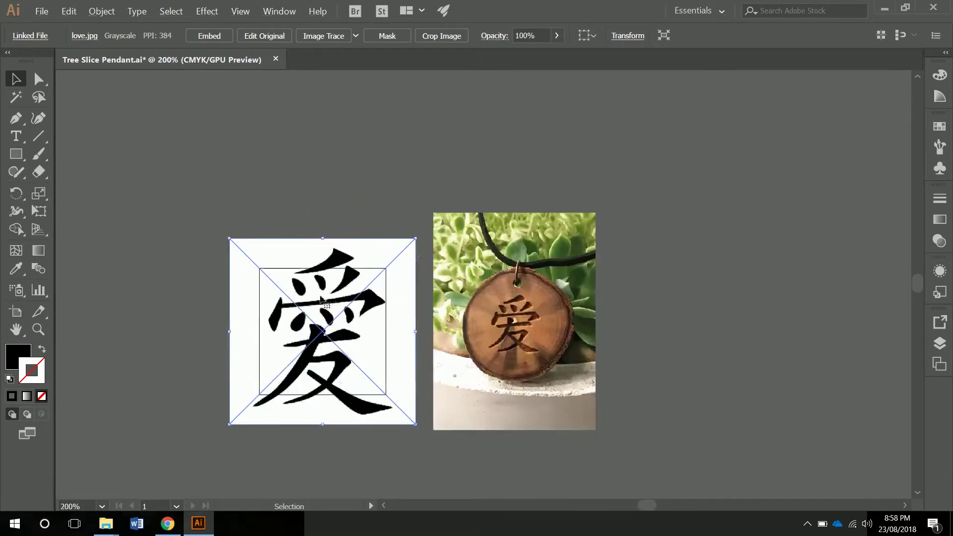
pyautogui.moveTo(229, 238); pyautogui.dragTo(273, 282)
pyautogui.moveTo(415, 424); pyautogui.dragTo(359, 367)
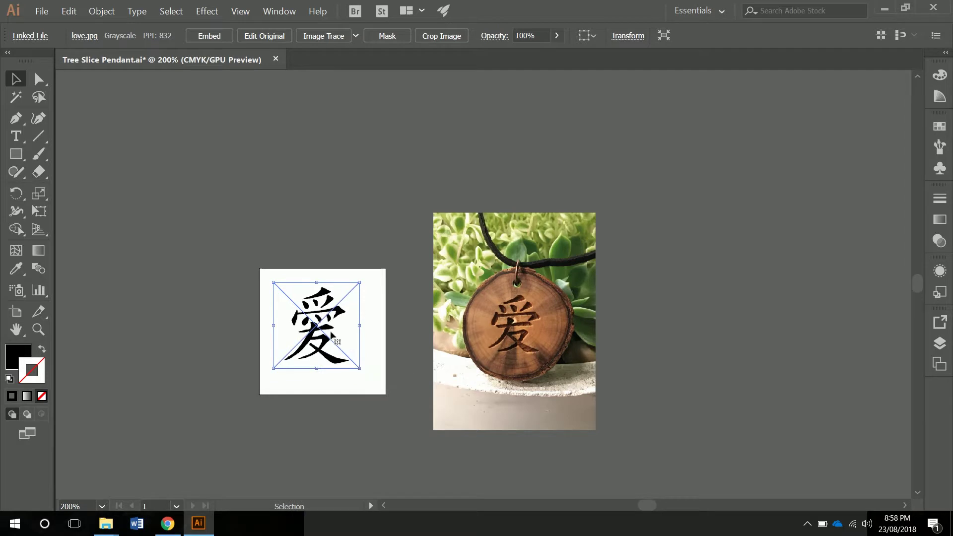
pyautogui.moveTo(318, 312); pyautogui.dragTo(320, 318)
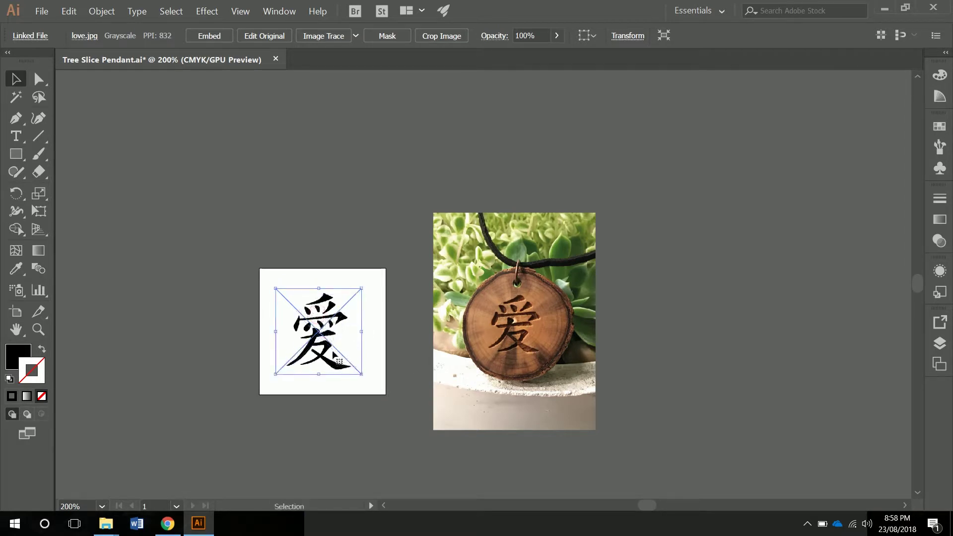
pyautogui.scroll(4, 333, 333)
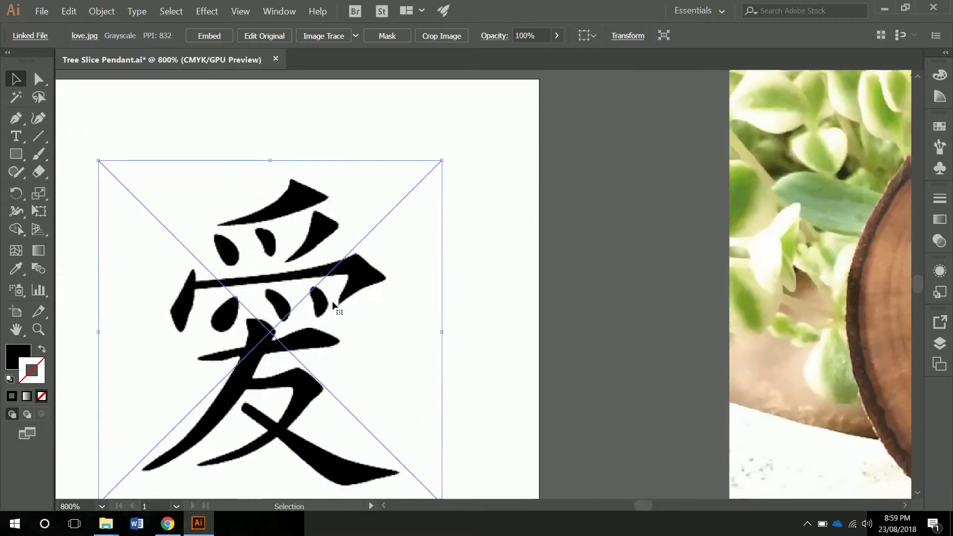
pyautogui.hscroll(-3, 389, 298)
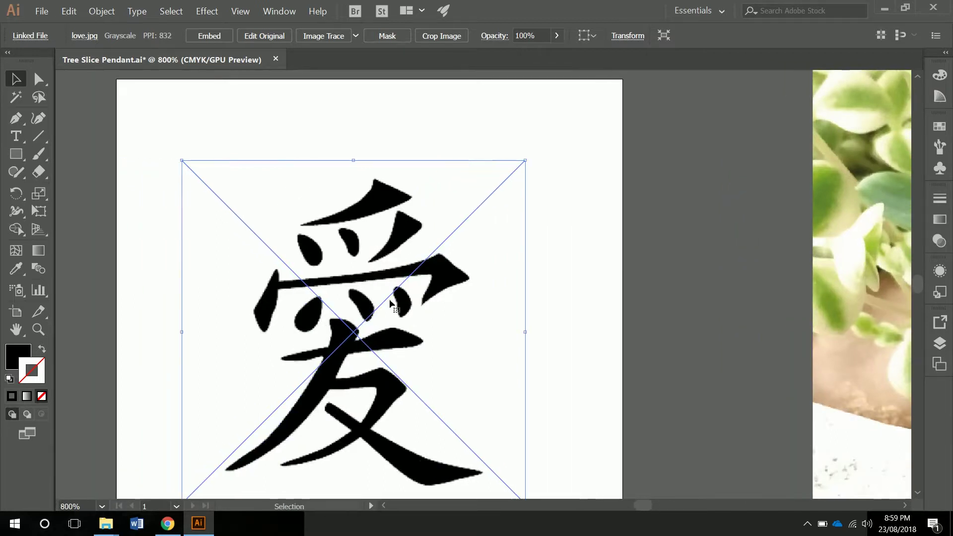
pyautogui.scroll(3, 339, 324)
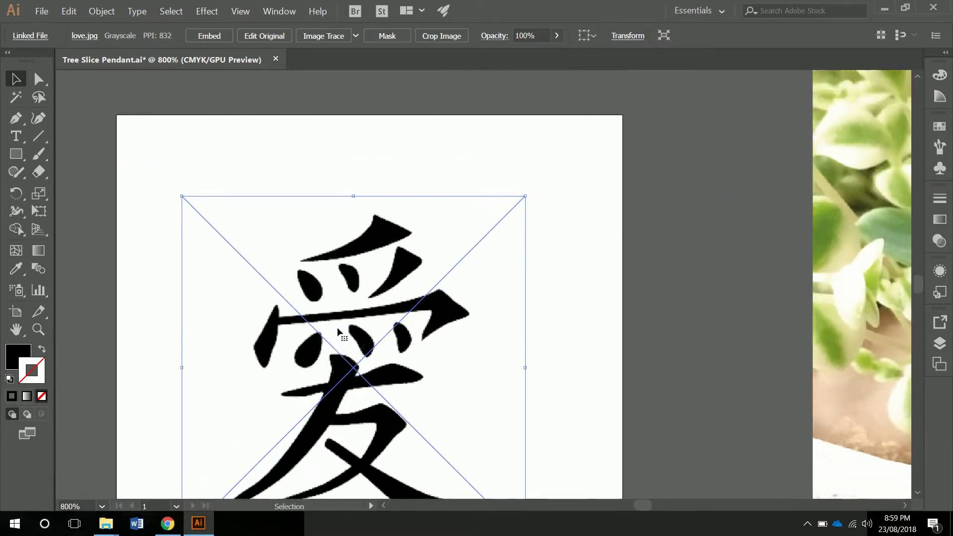
pyautogui.scroll(-2, 338, 327)
pyautogui.scroll(-4, 347, 318)
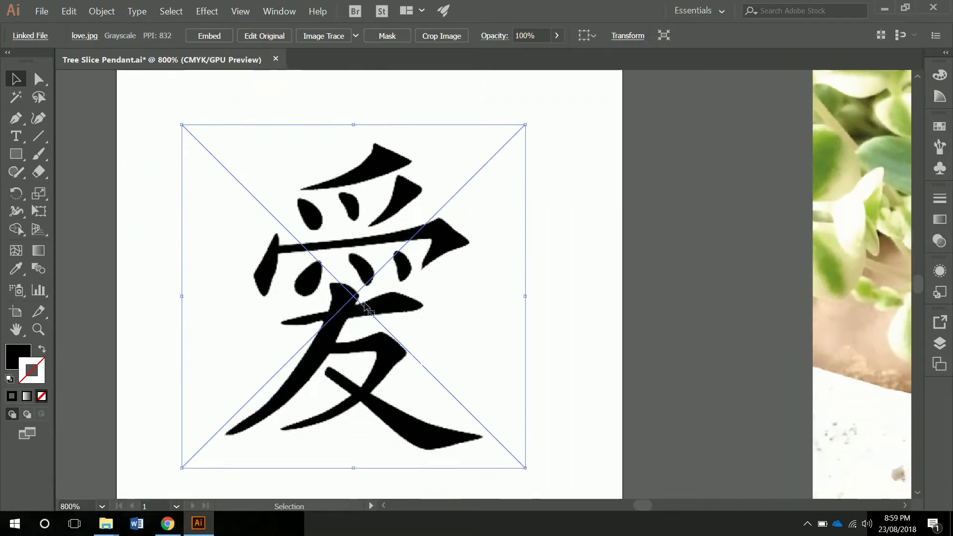
# Step: Apply Image Trace with the Default preset to the placed love kanji image
pyautogui.click(318, 40)
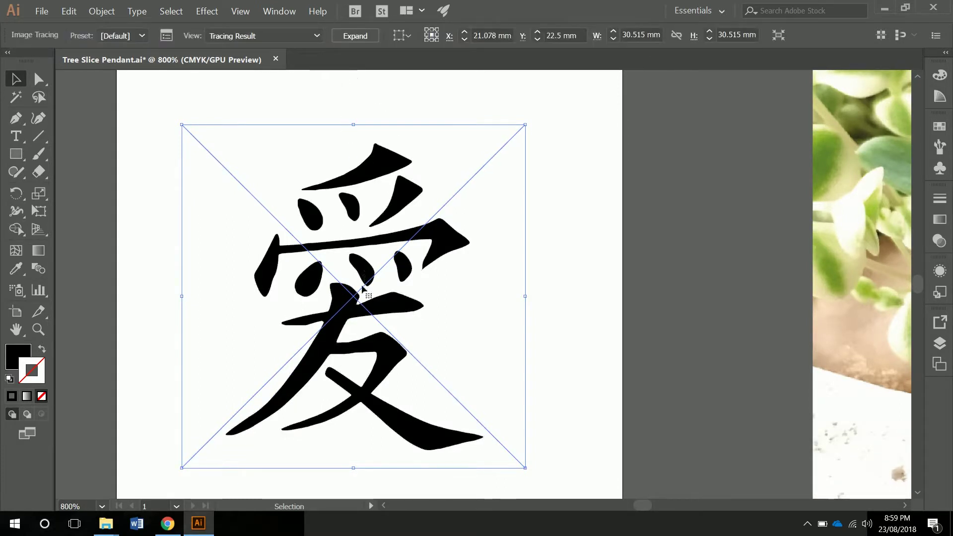
pyautogui.scroll(-6, 362, 289)
pyautogui.scroll(9, 300, 121)
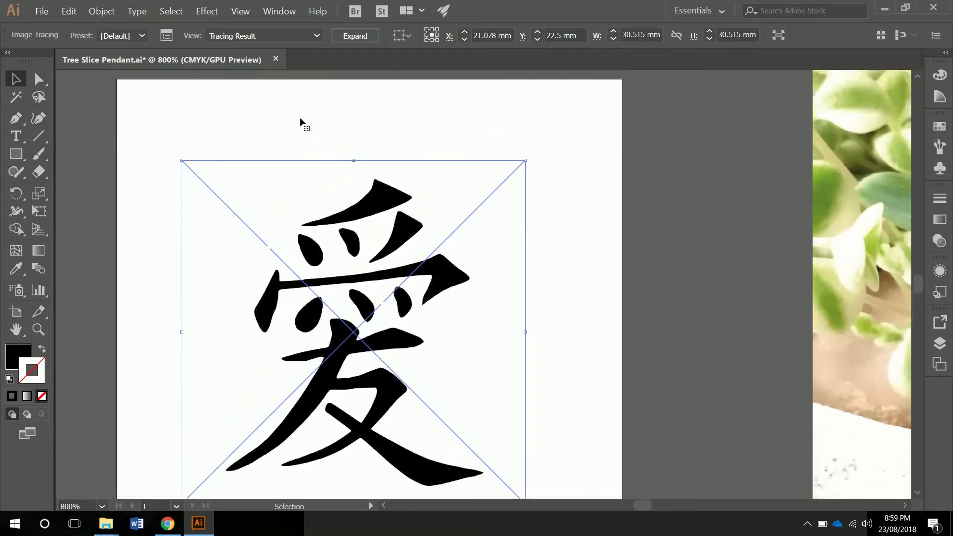
pyautogui.scroll(-6, 323, 266)
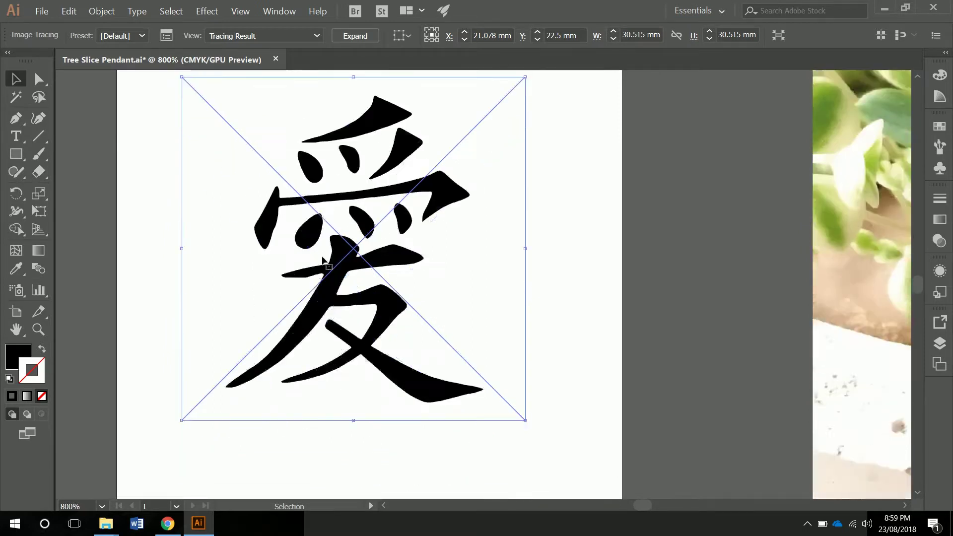
pyautogui.scroll(5, 348, 272)
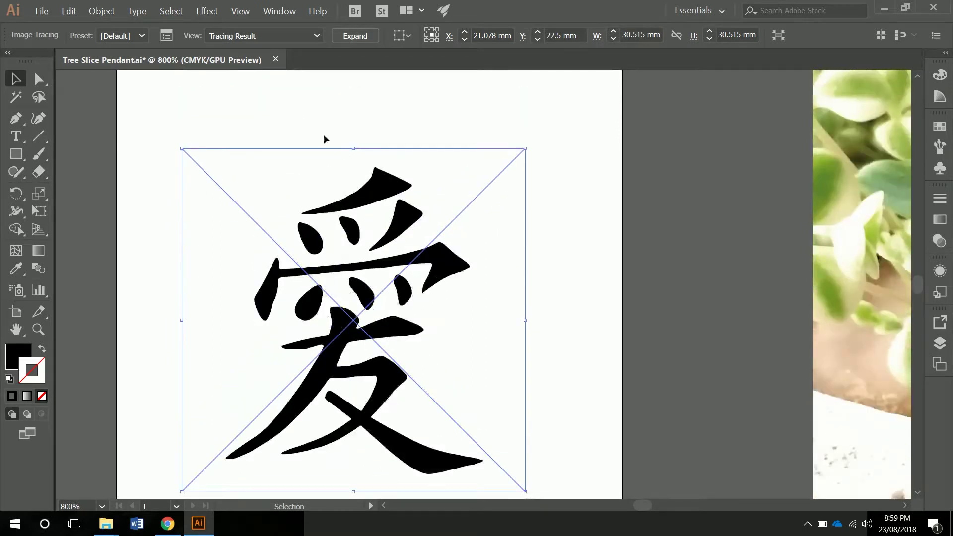
pyautogui.scroll(-3, 385, 292)
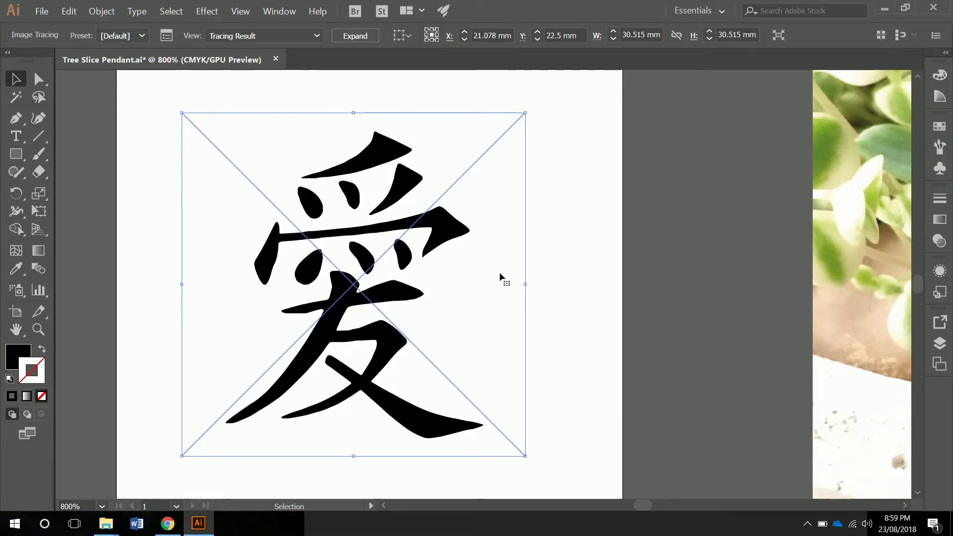
# Step: Rasterize the traced kanji as a 300 ppi CMYK image with a Transparent background
pyautogui.click(109, 15)
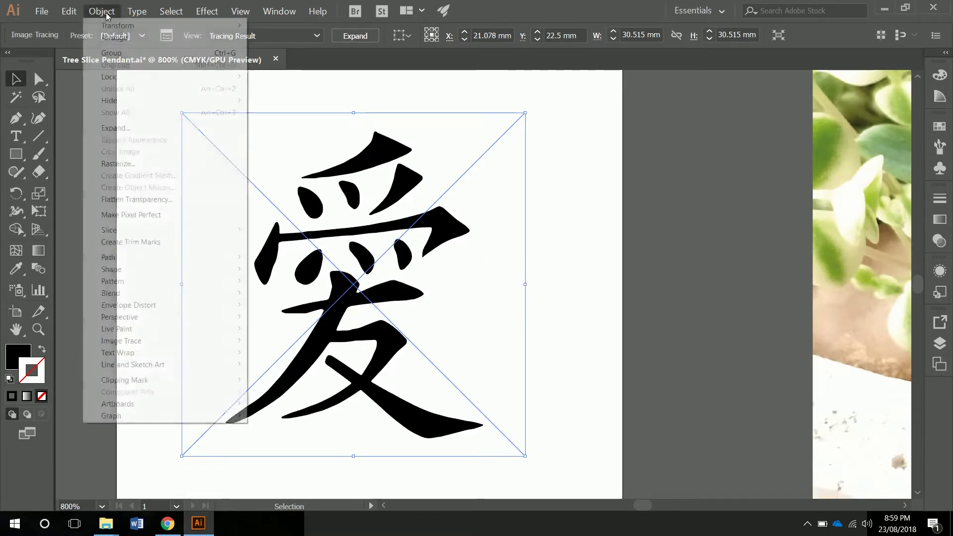
pyautogui.click(118, 165)
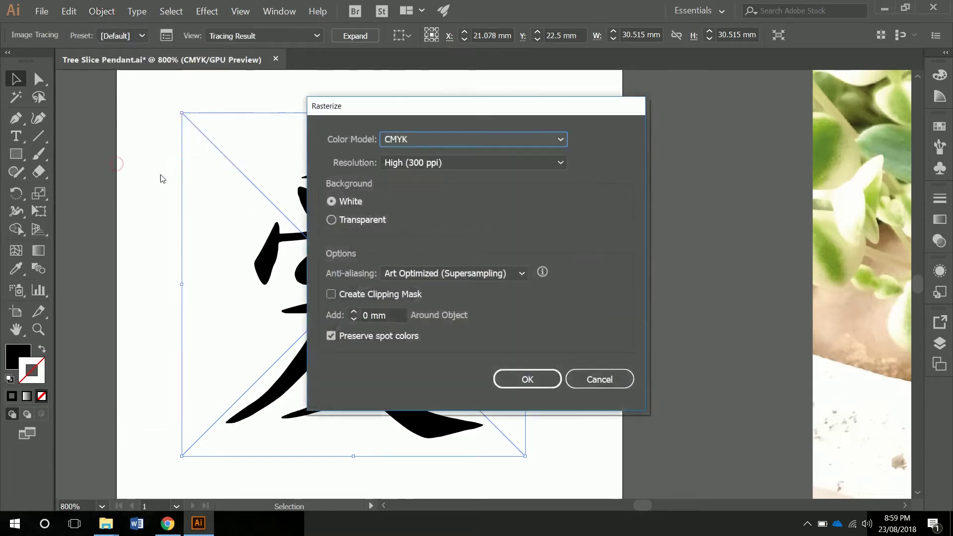
pyautogui.click(330, 220)
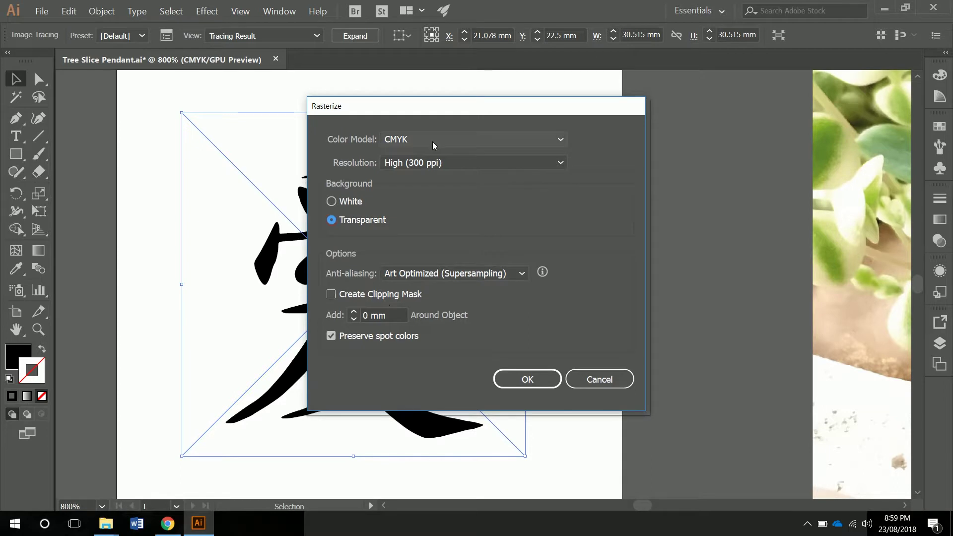
pyautogui.click(524, 380)
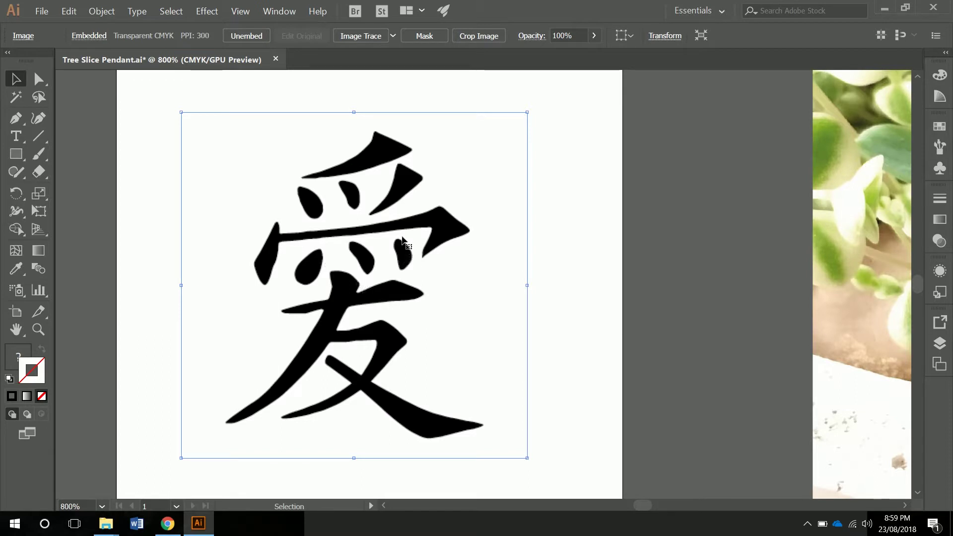
pyautogui.scroll(1, 402, 228)
pyautogui.scroll(-1, 401, 227)
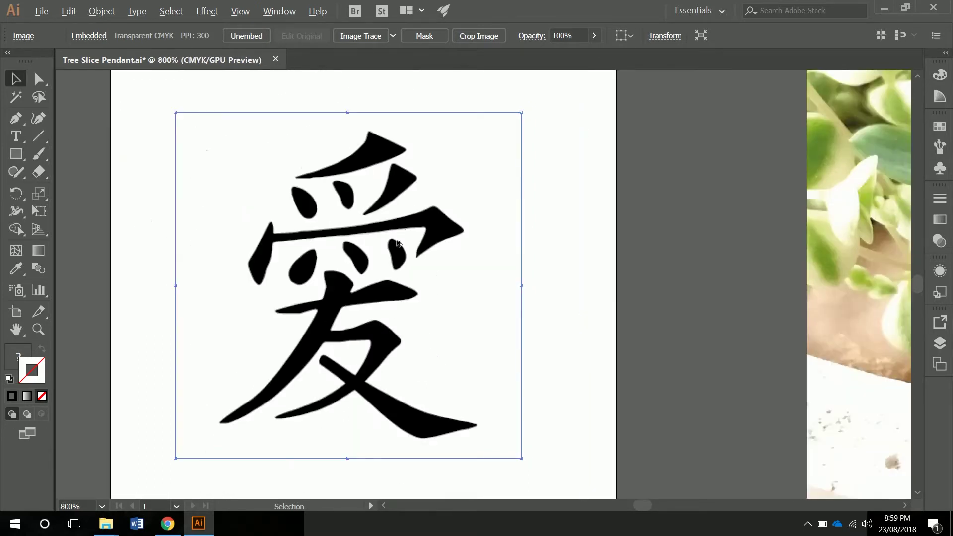
pyautogui.scroll(-1, 397, 243)
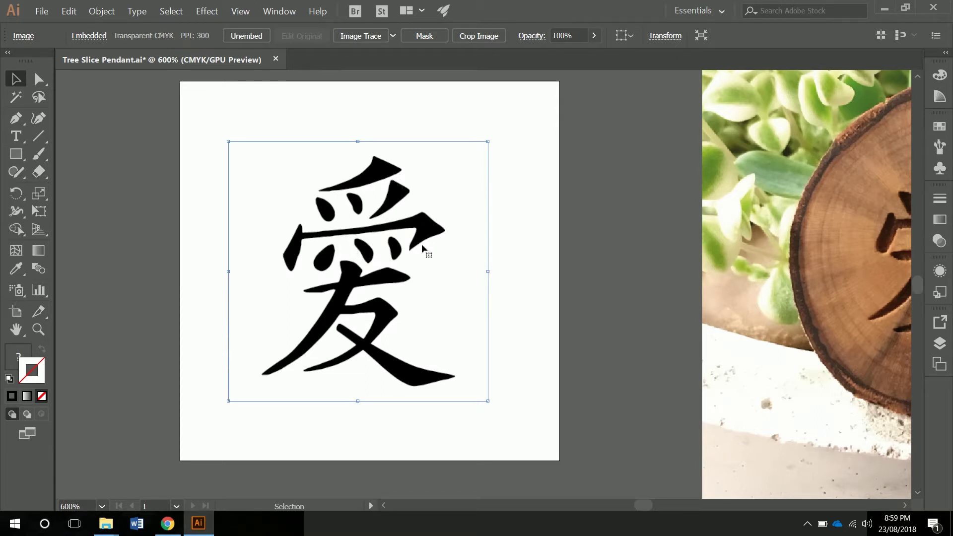
# Step: Save over the existing Tree Slice Pendant.ai as an Illustrator CC file
pyautogui.click(42, 12)
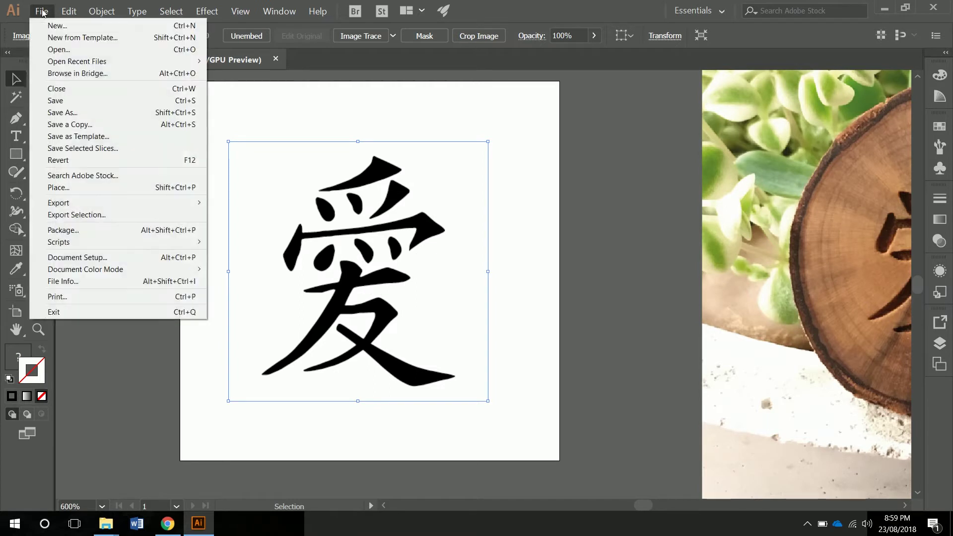
pyautogui.click(62, 112)
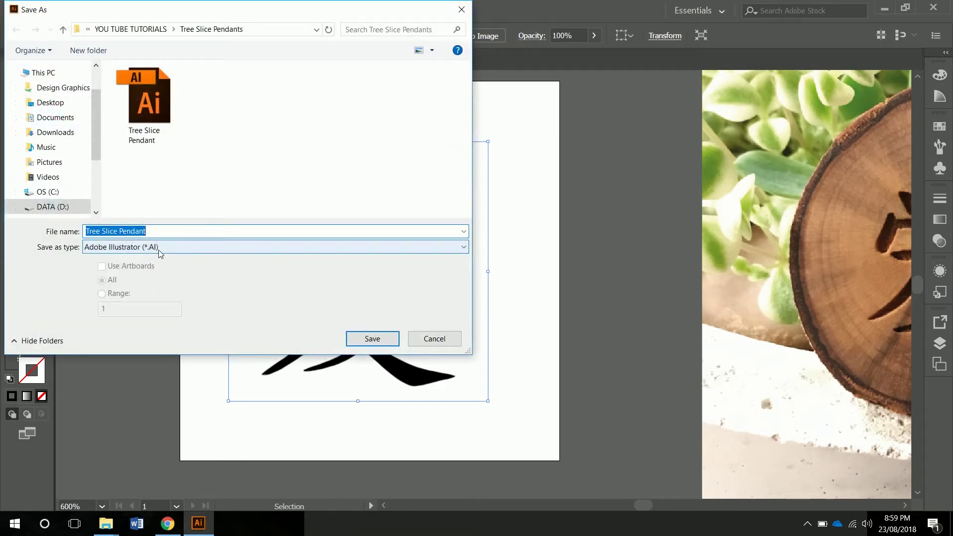
pyautogui.click(372, 338)
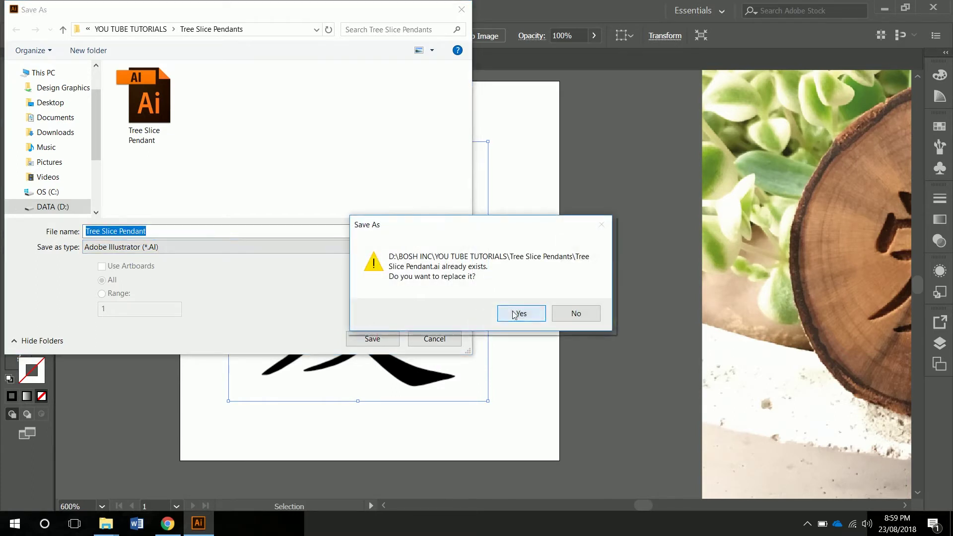
pyautogui.click(514, 314)
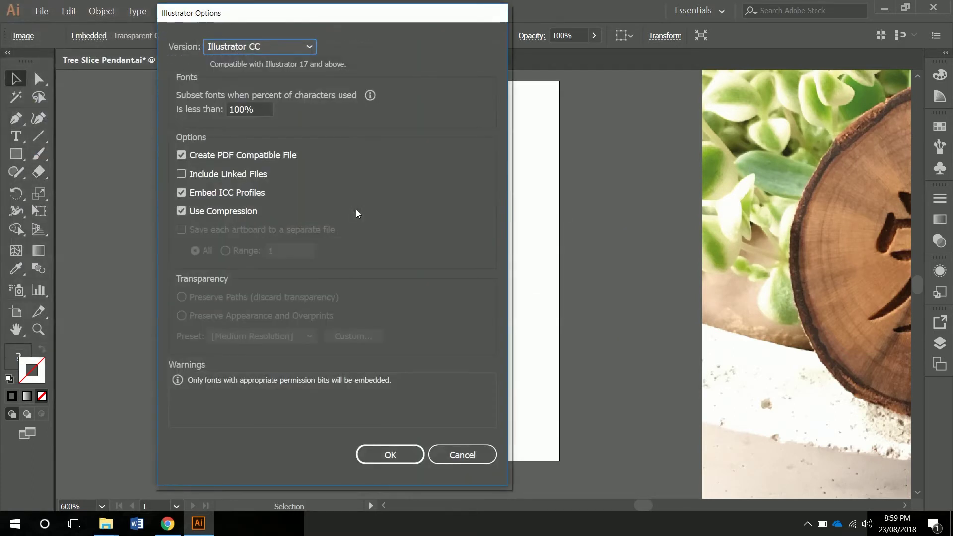
pyautogui.click(395, 455)
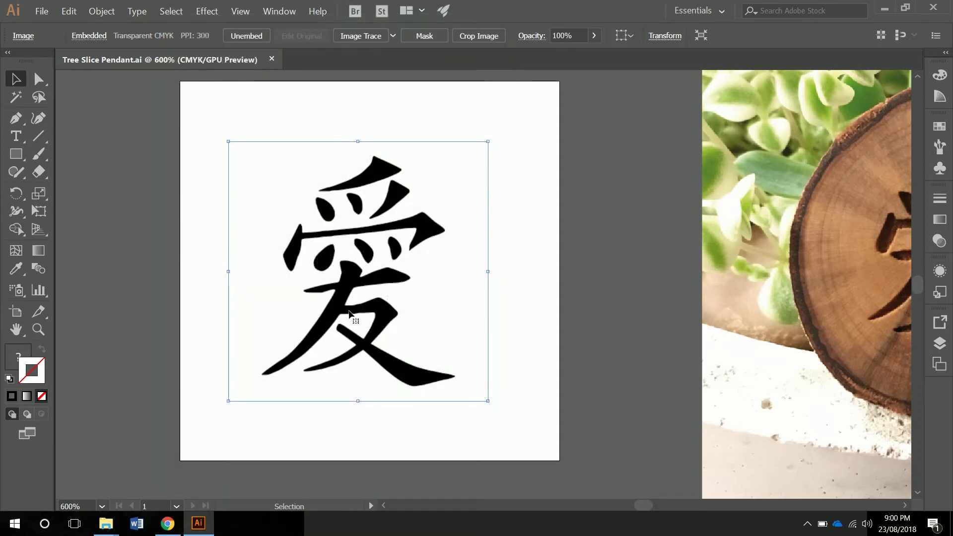
pyautogui.hscroll(5, 347, 314)
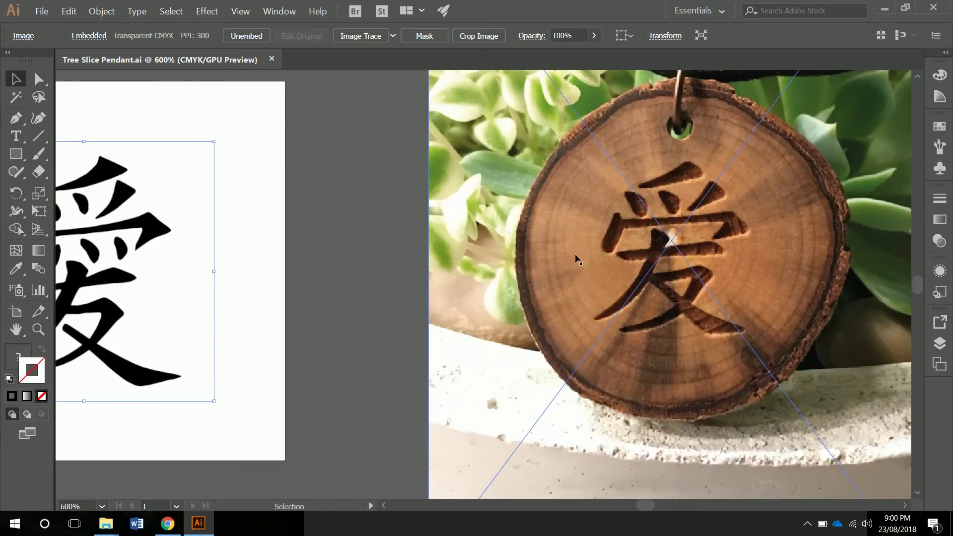
pyautogui.moveTo(641, 506); pyautogui.dragTo(638, 505)
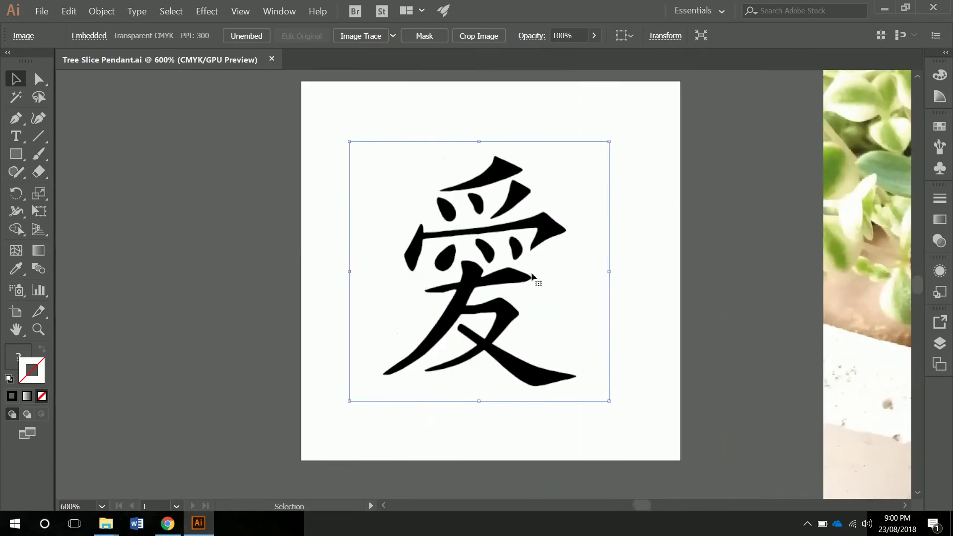